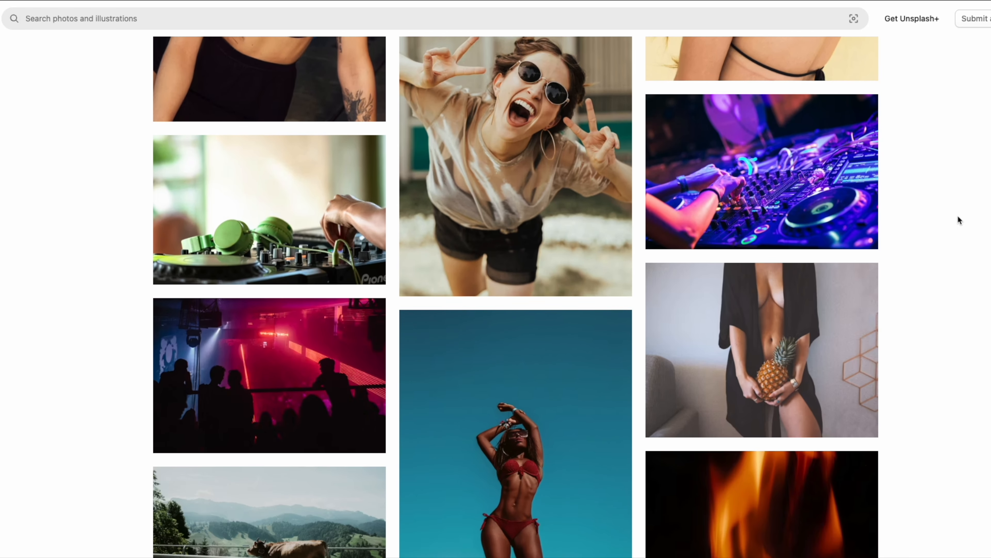
# - Browse the Unsplash photo feed for possible cover images
pyautogui.scroll(-12, 959, 220)
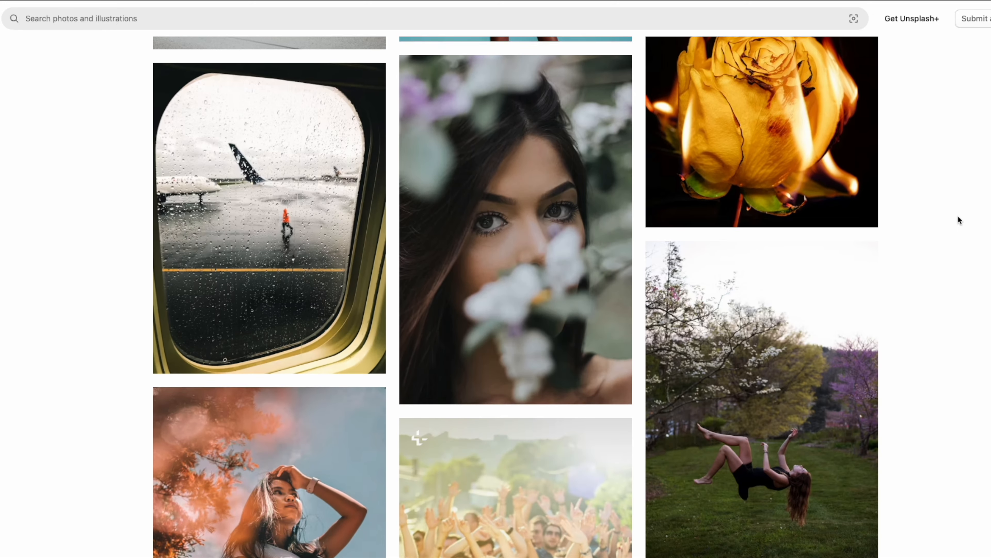
pyautogui.scroll(-20, 960, 220)
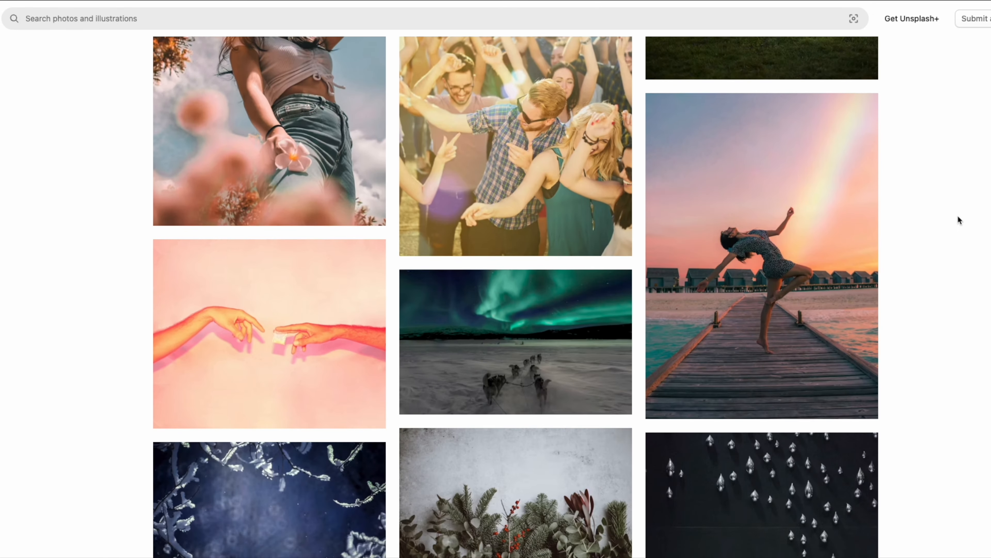
pyautogui.scroll(-4, 958, 216)
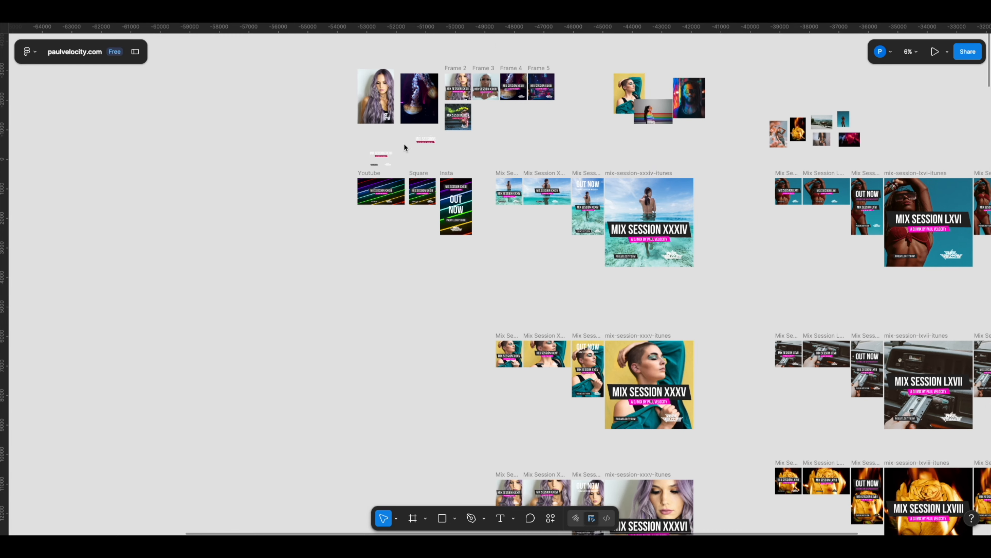
# - Switch to Figma and look over the existing mix session artwork, from Mix Session XXXIV to Mix Session LXXII
pyautogui.scroll(3, 404, 145)
pyautogui.hscroll(5, 404, 145)
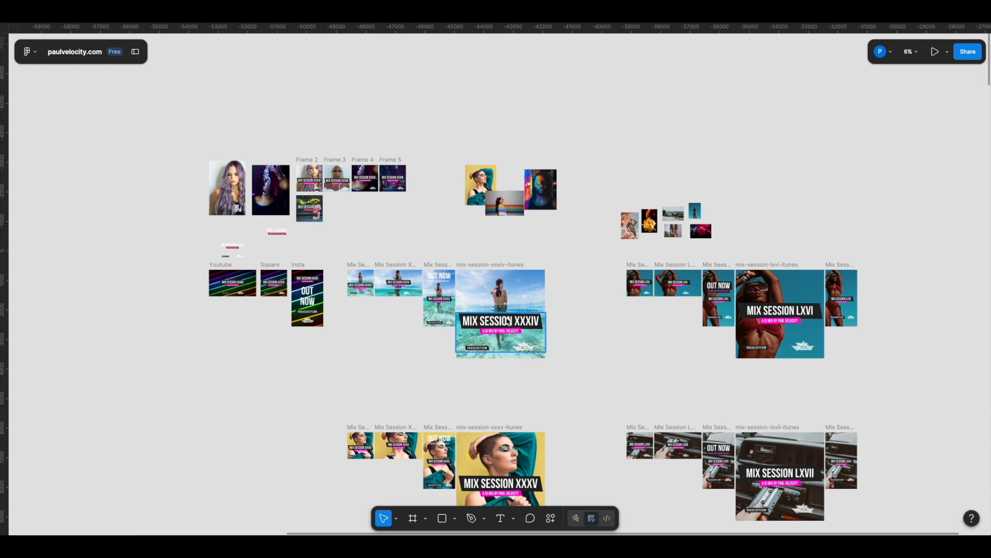
pyautogui.click(496, 264)
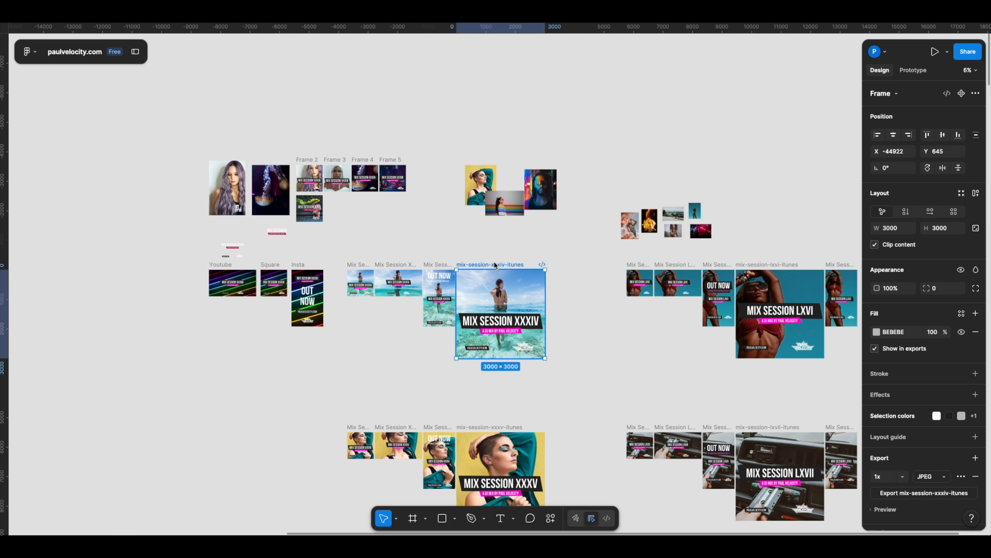
pyautogui.click(592, 263)
pyautogui.click(786, 296)
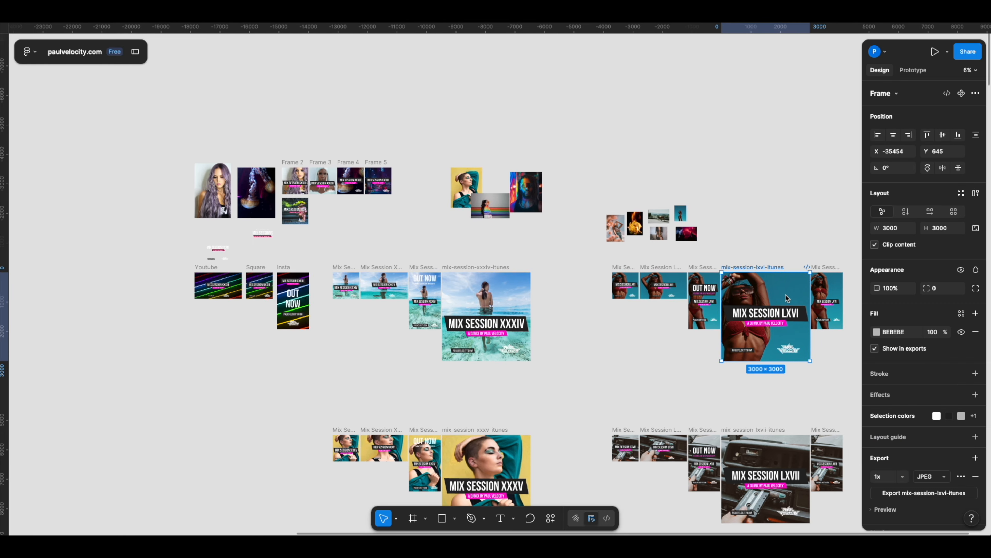
pyautogui.scroll(-5, 786, 296)
pyautogui.scroll(-8, 786, 296)
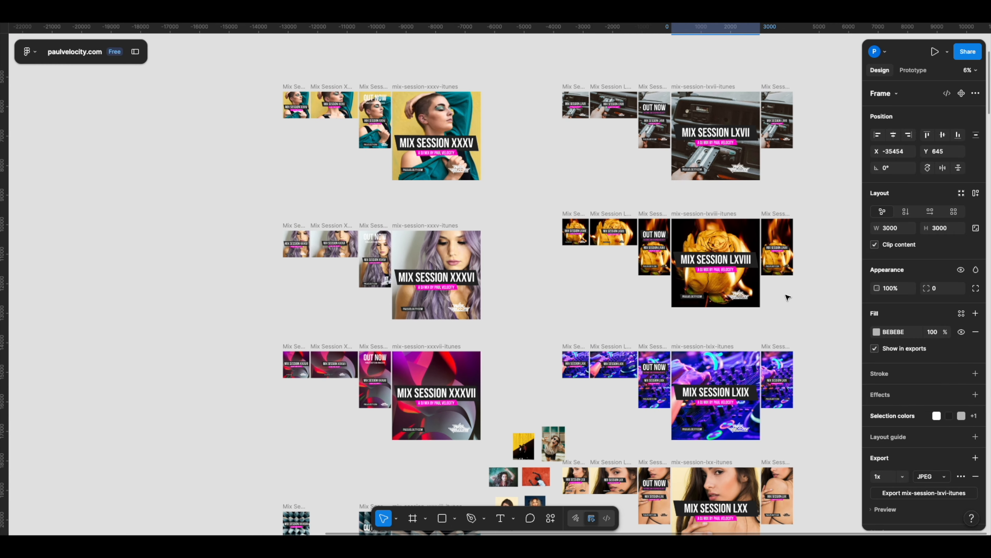
pyautogui.scroll(-2, 799, 319)
pyautogui.hscroll(2, 799, 319)
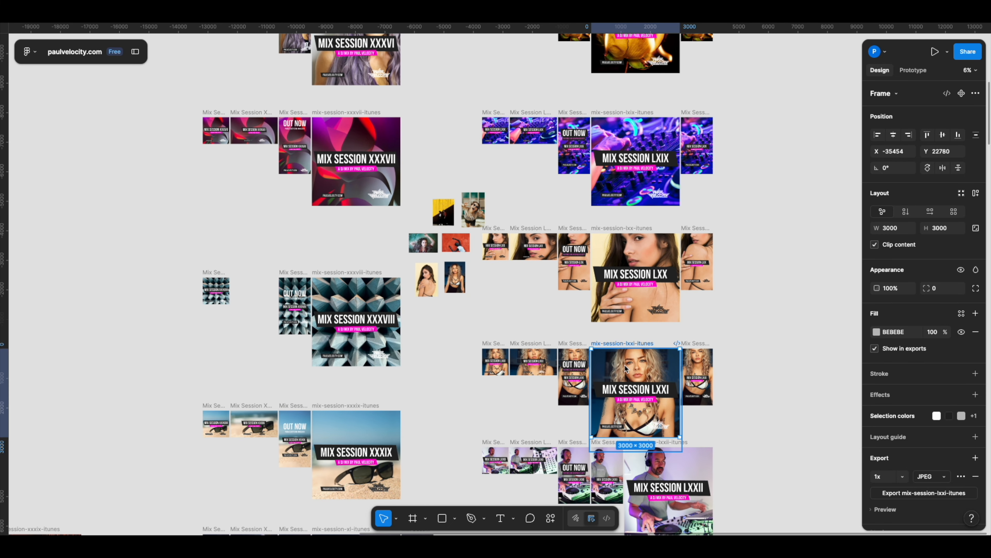
pyautogui.moveTo(625, 384); pyautogui.dragTo(792, 385)
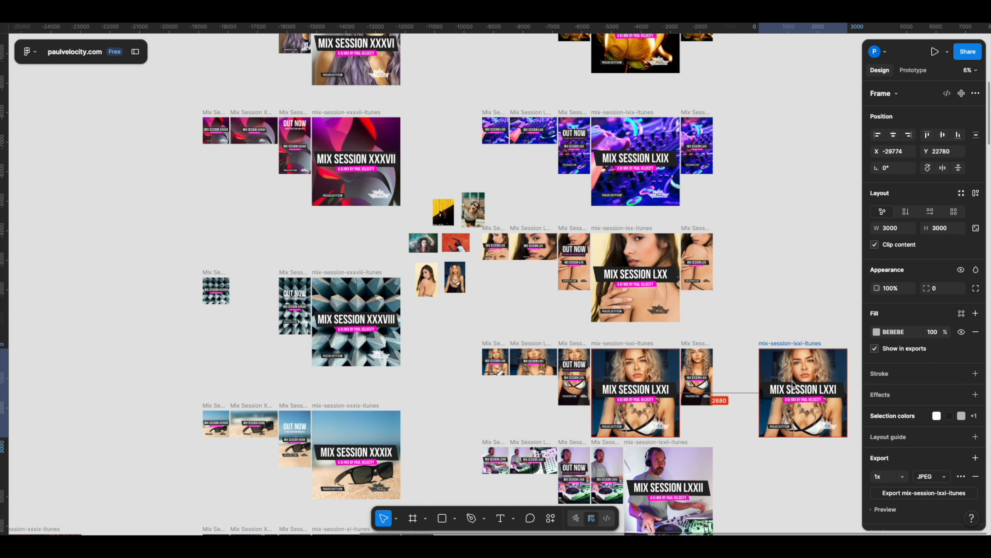
pyautogui.click(796, 394)
pyautogui.doubleClick(796, 395)
pyautogui.press('super+equal')
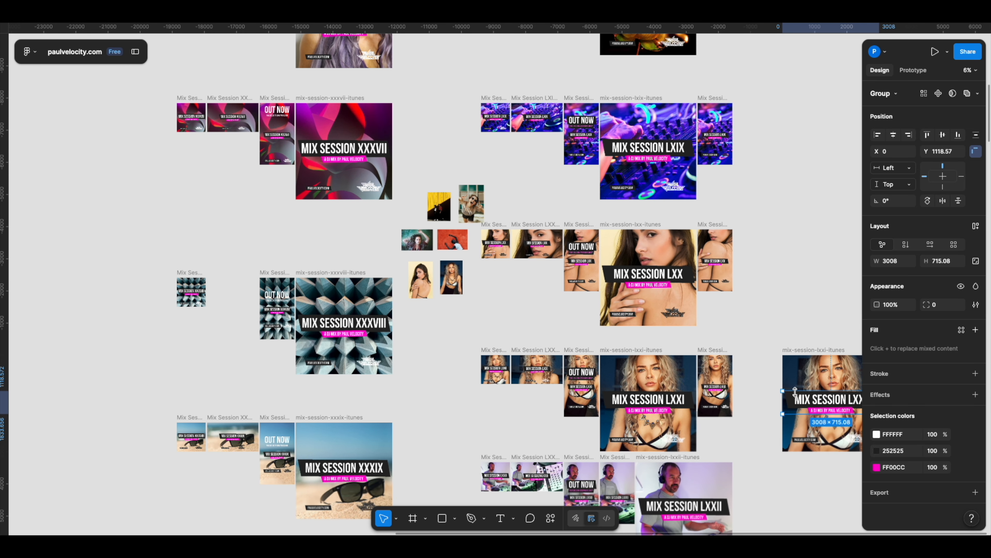
pyautogui.click(776, 390)
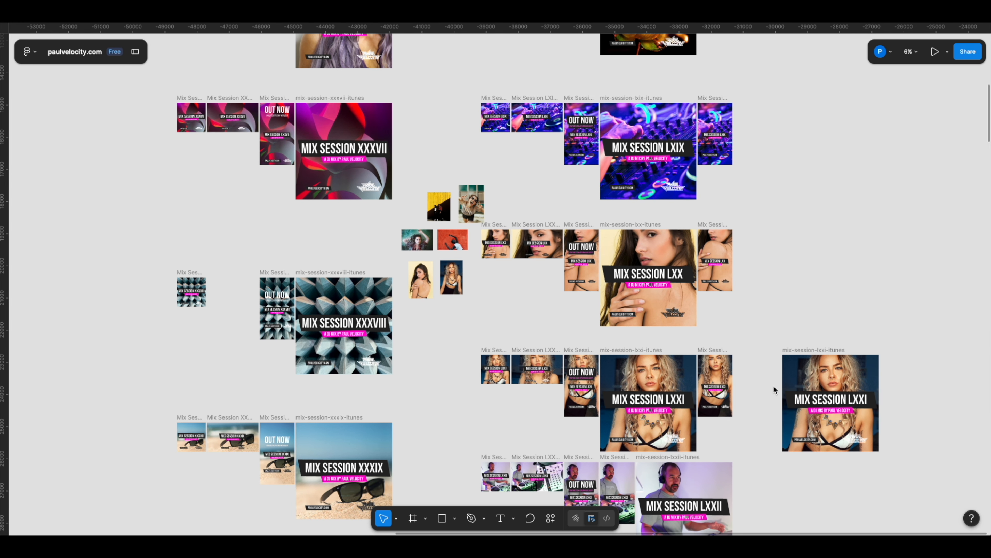
pyautogui.click(802, 353)
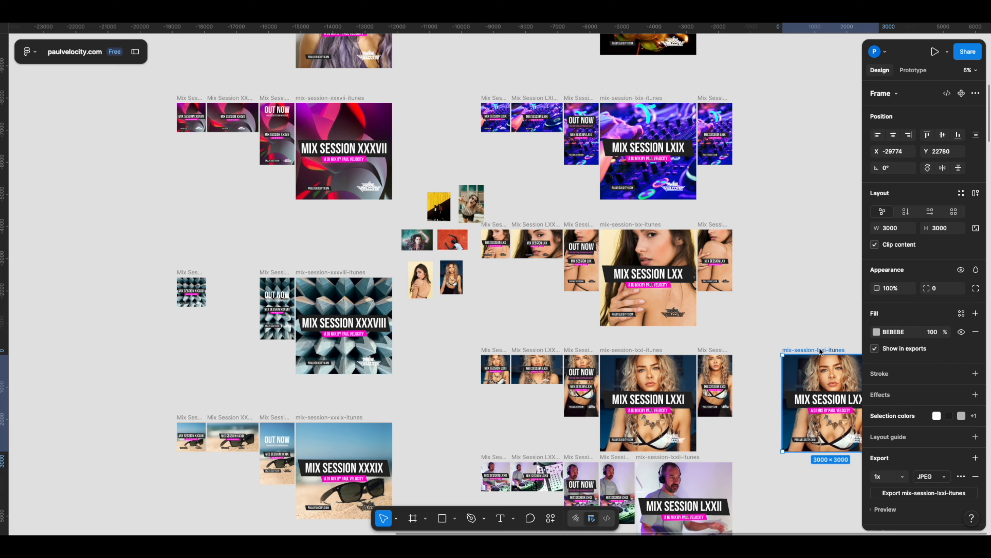
pyautogui.press('Delete')
# - Import the pink archway photo and place it in the copied mix-session-lxxxi-itunes frame, covering the old photo behind the title
pyautogui.scroll(-10, 738, 323)
pyautogui.hscroll(-3, 738, 324)
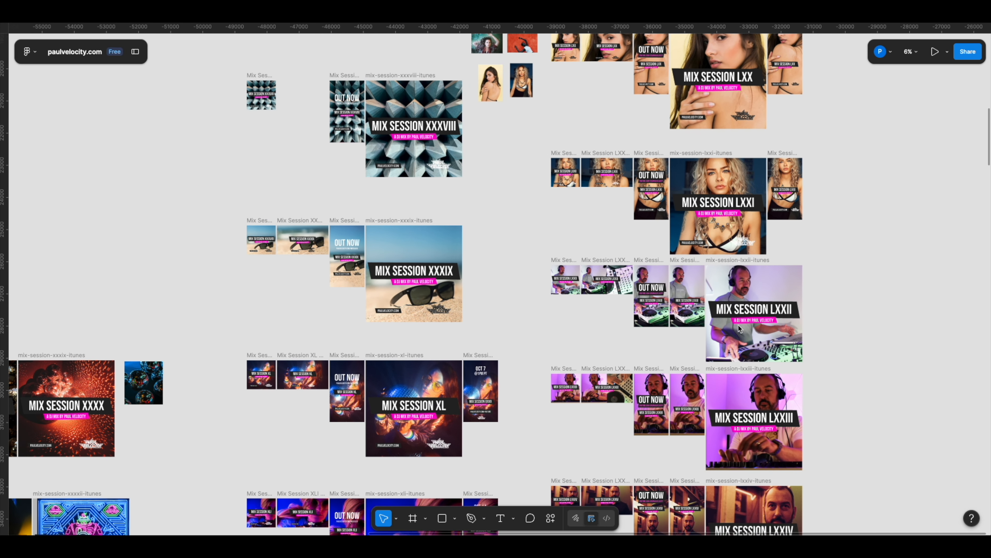
pyautogui.scroll(-10, 738, 328)
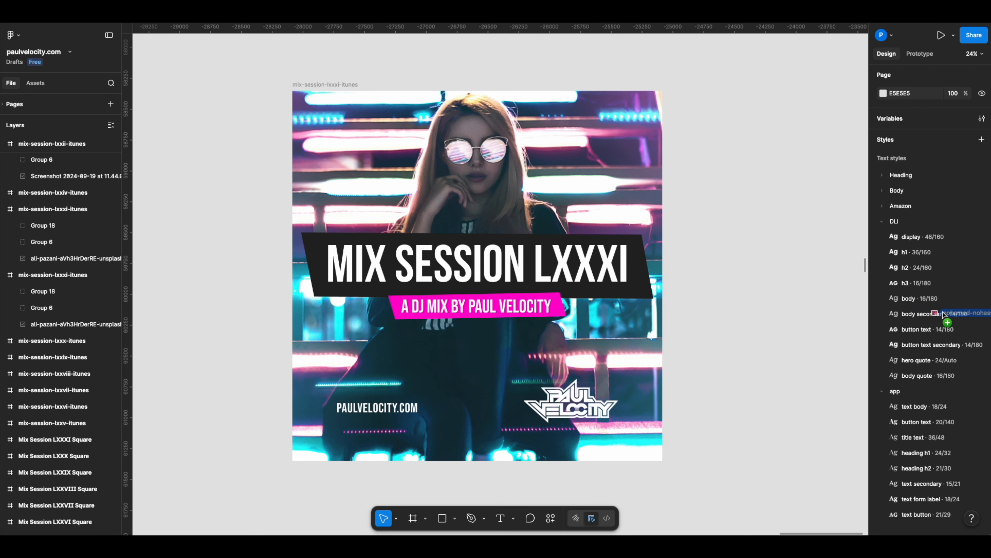
pyautogui.moveTo(960, 318); pyautogui.dragTo(750, 305)
pyautogui.scroll(-5, 756, 313)
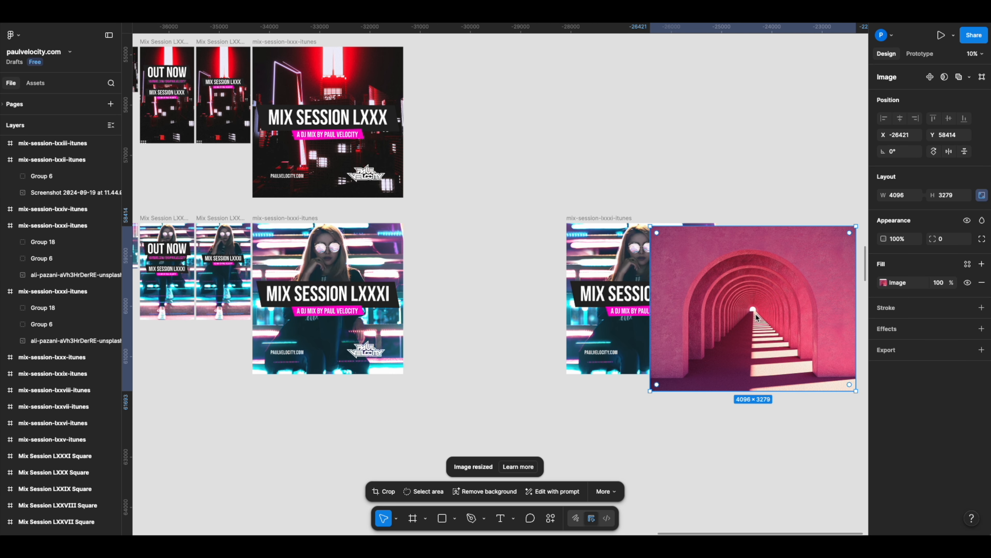
pyautogui.moveTo(688, 260); pyautogui.dragTo(600, 248)
pyautogui.scroll(5, 693, 290)
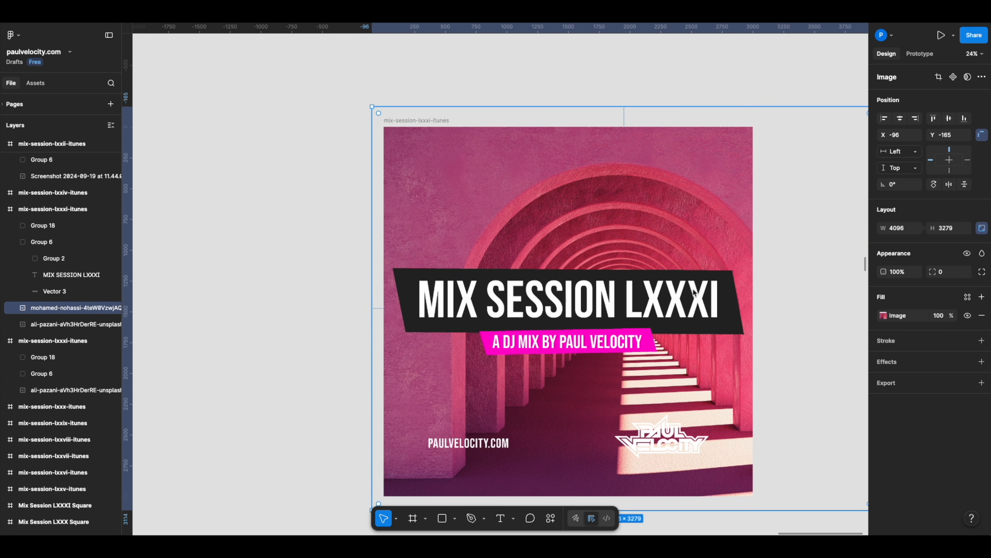
# - Change the title on the pink archway cover to "MIX SESSION LXXXII"
pyautogui.scroll(-2, 692, 292)
pyautogui.doubleClick(671, 254)
pyautogui.press('k')
pyautogui.doubleClick(670, 253)
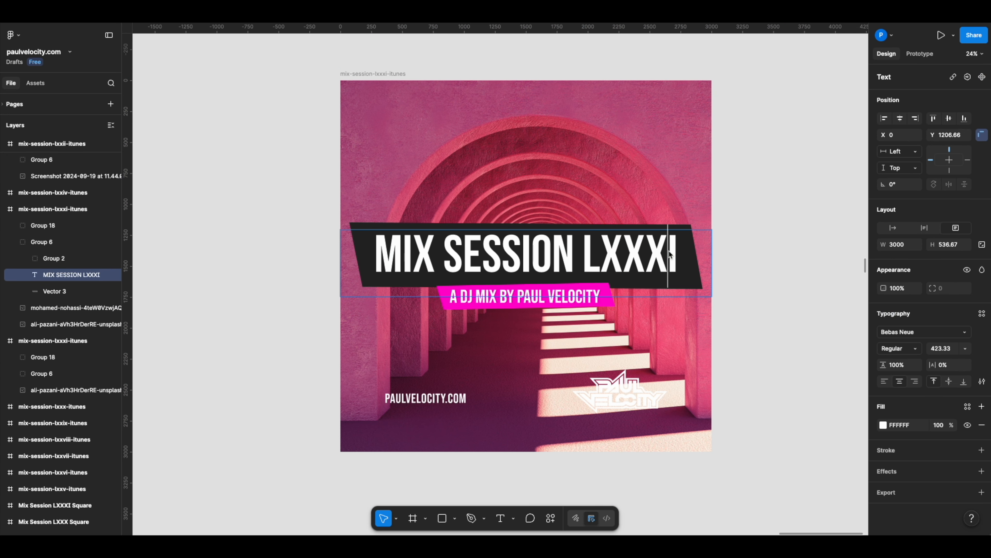
pyautogui.write('I')
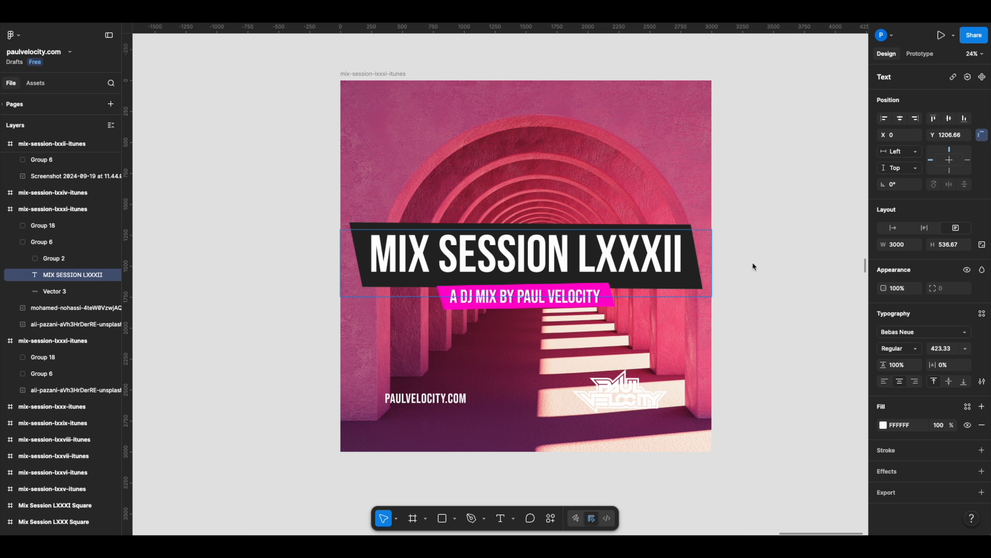
pyautogui.press('Escape')
pyautogui.click(808, 284)
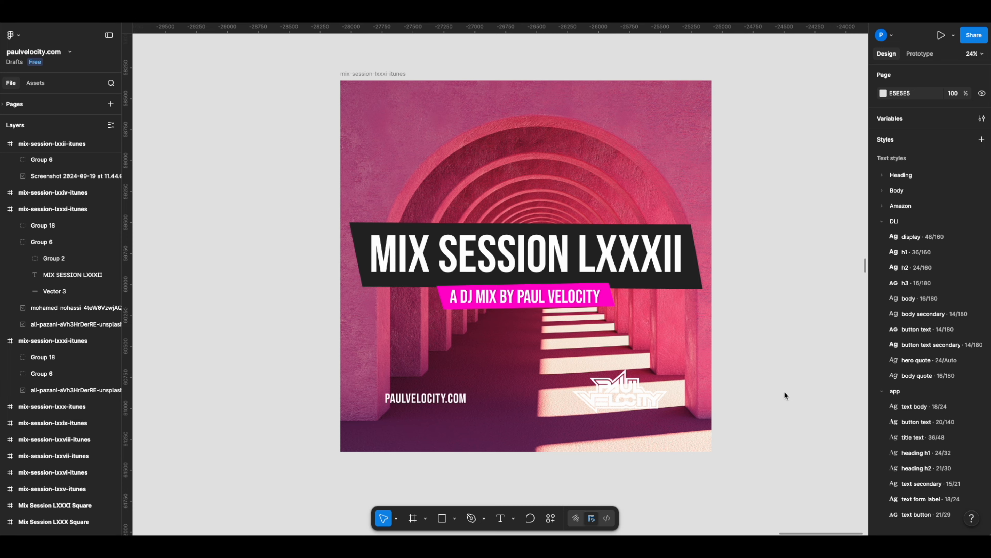
# - Examine the Mix Session LXXXI Square and YouTube artwork, selecting the YouTube frame to check its dimensions
pyautogui.scroll(-5, 764, 356)
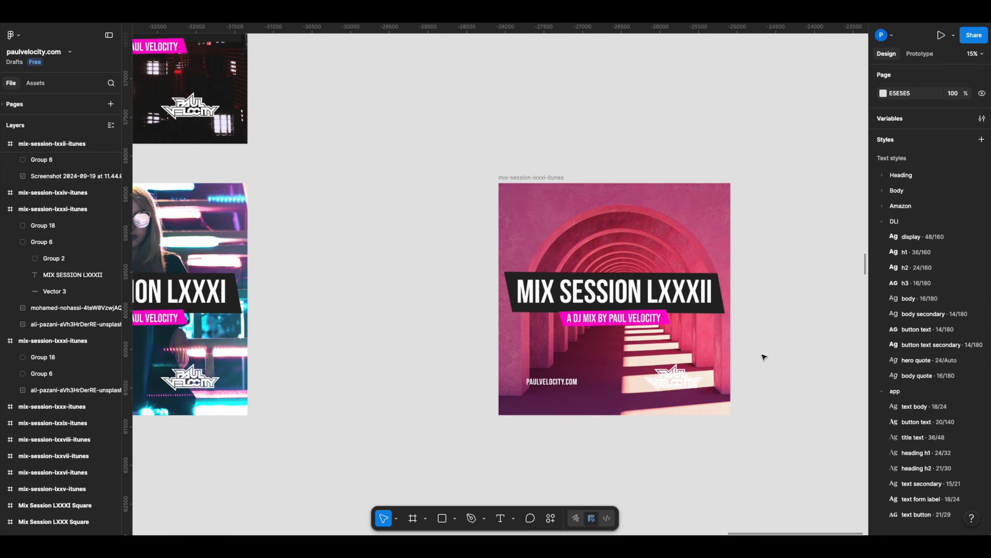
pyautogui.hscroll(-10, 764, 357)
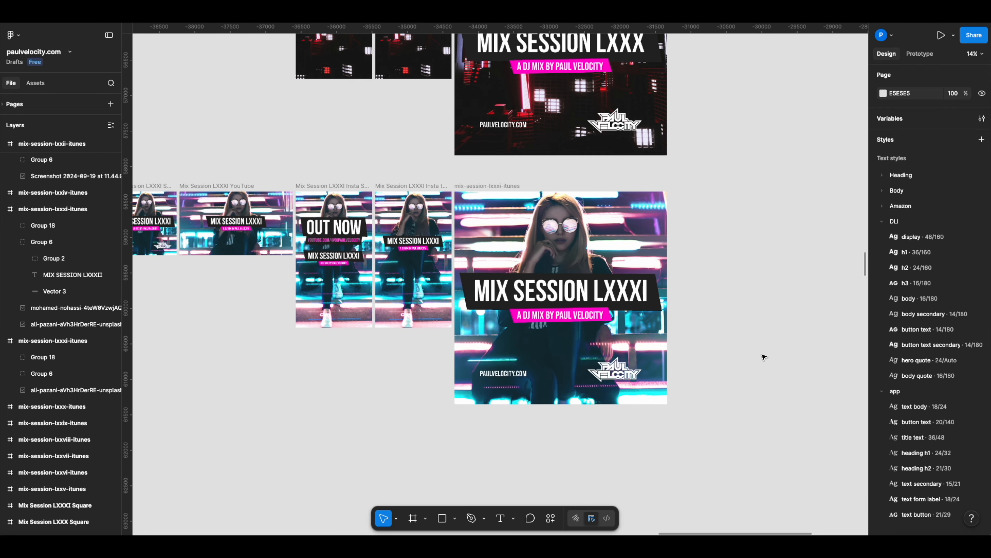
pyautogui.hscroll(-5, 764, 356)
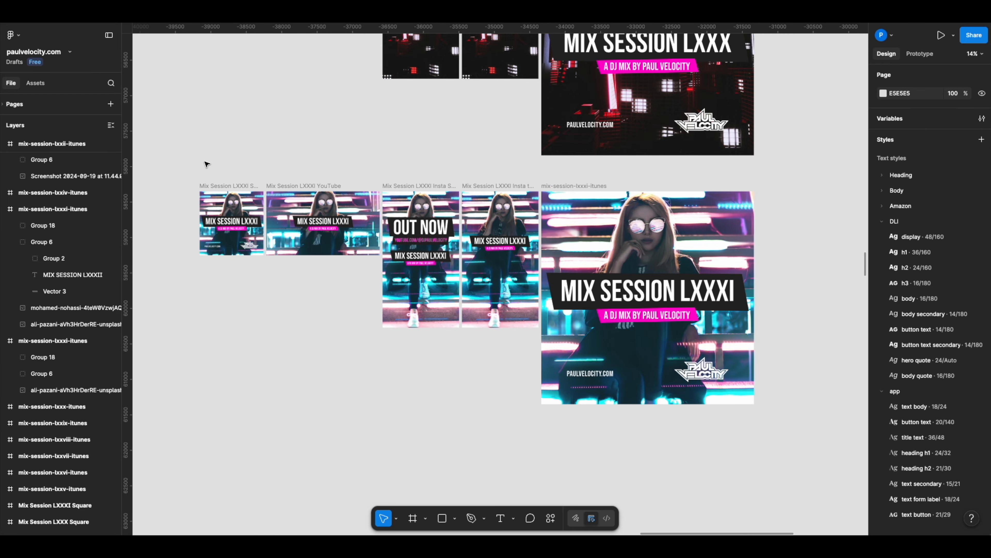
pyautogui.scroll(10, 192, 176)
pyautogui.scroll(-4, 193, 176)
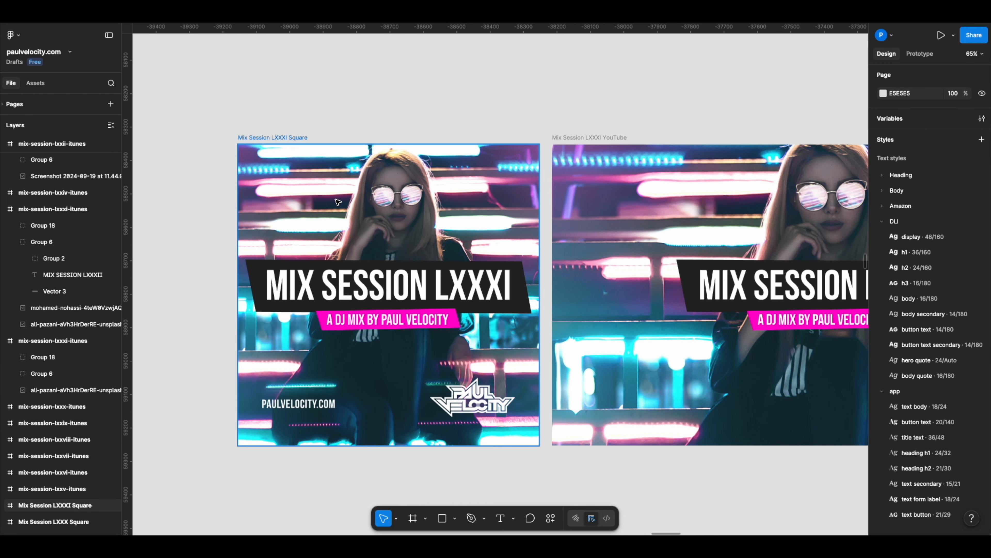
pyautogui.click(338, 201)
pyautogui.click(298, 87)
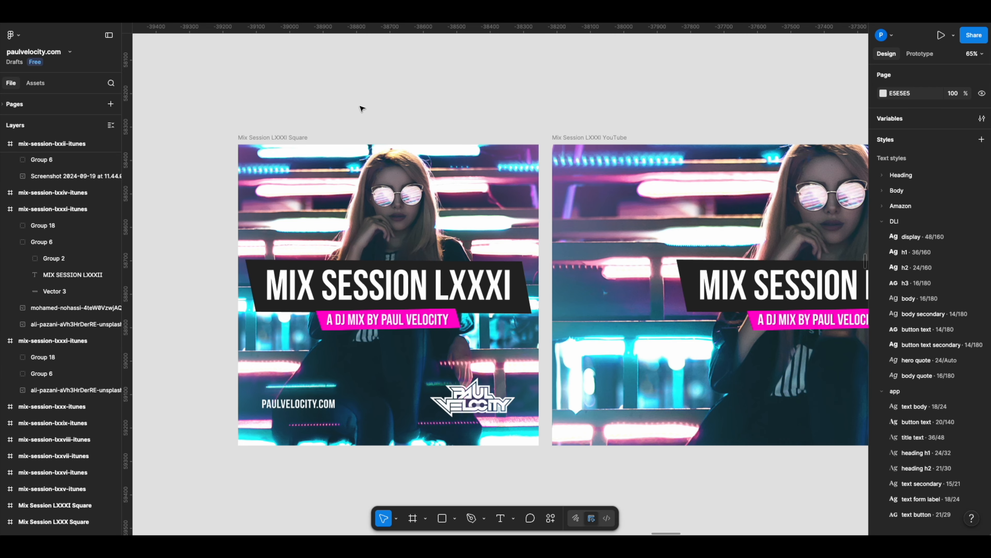
pyautogui.hscroll(10, 363, 108)
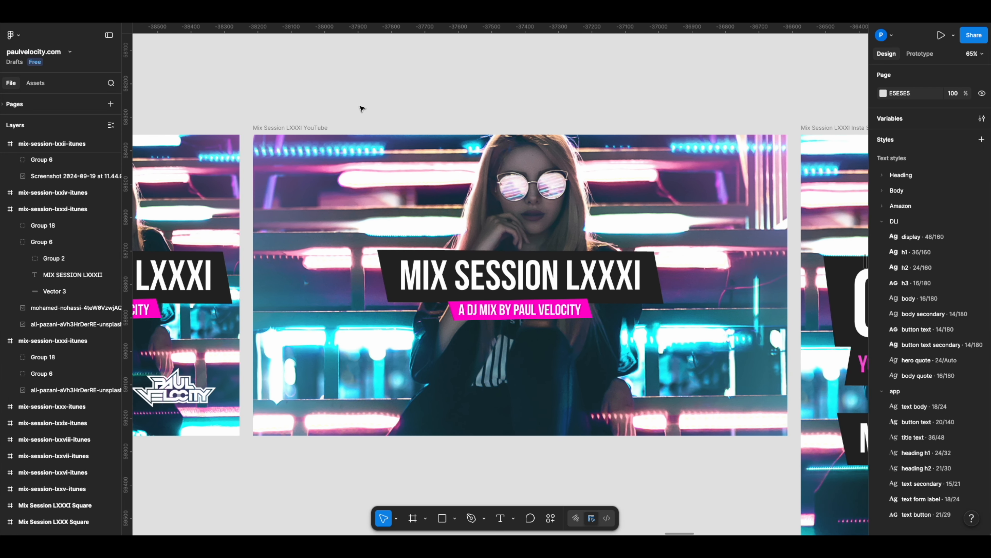
pyautogui.click(329, 126)
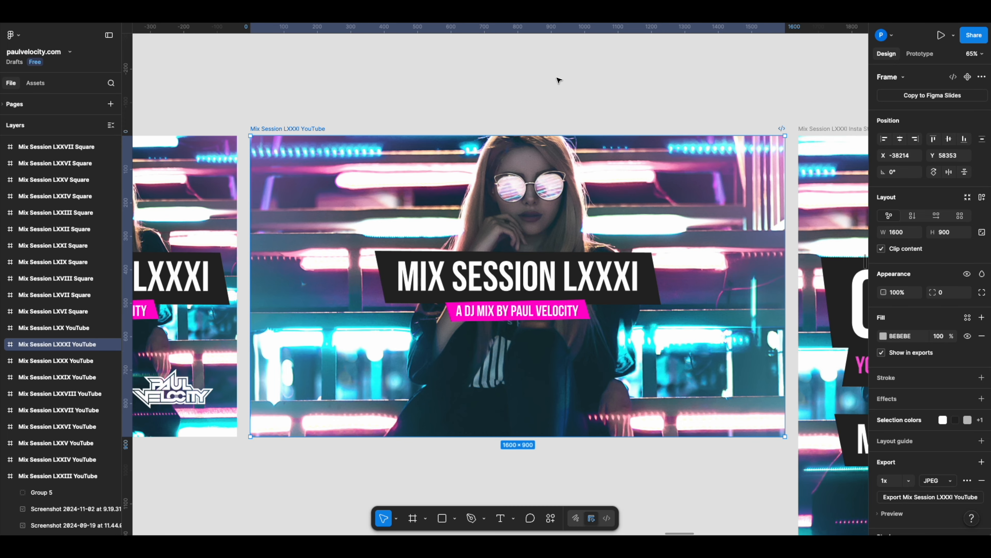
pyautogui.scroll(-1, 584, 75)
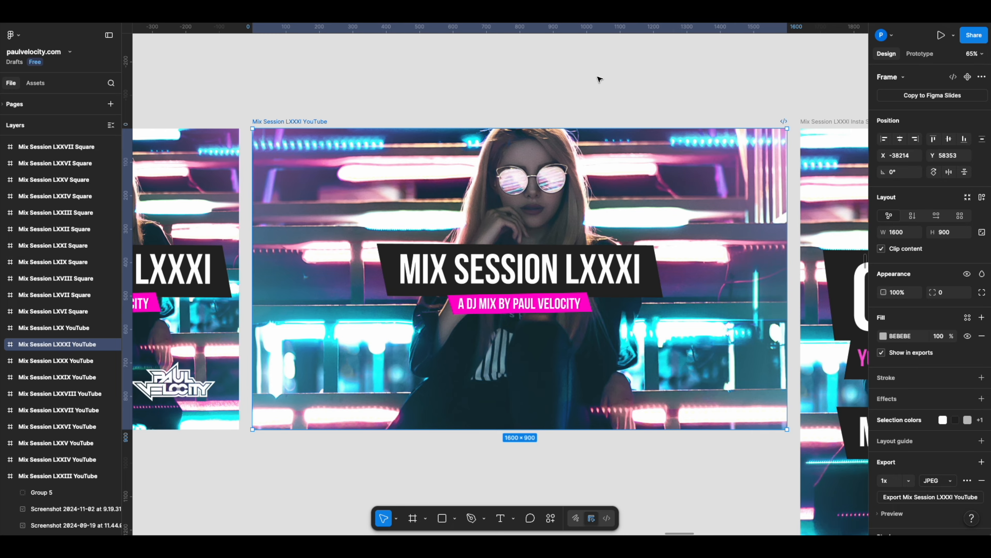
# - Examine the Mix Session LXXXI Insta Story and Insta tease artwork alongside the full set of formats
pyautogui.hscroll(11, 600, 79)
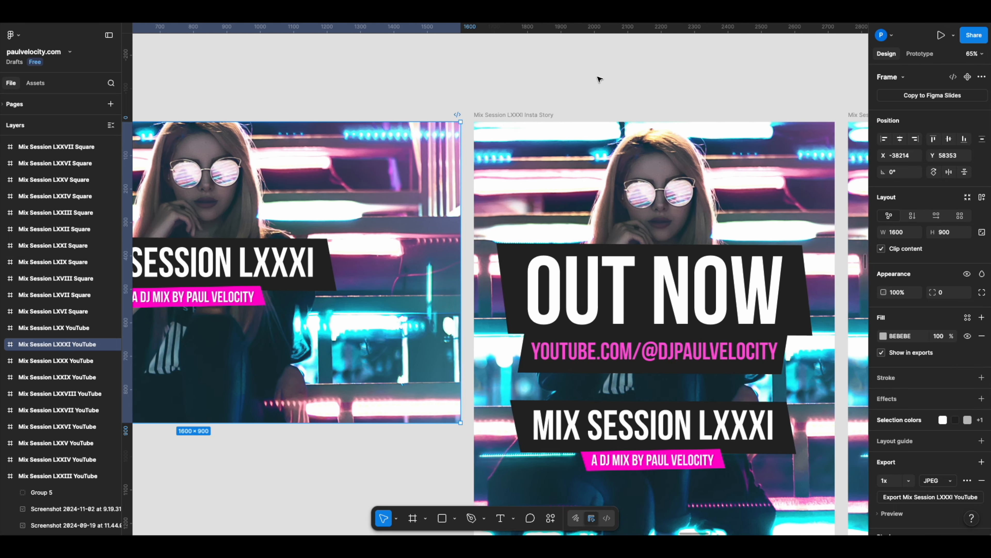
pyautogui.scroll(-3, 600, 80)
pyautogui.scroll(-3, 600, 80)
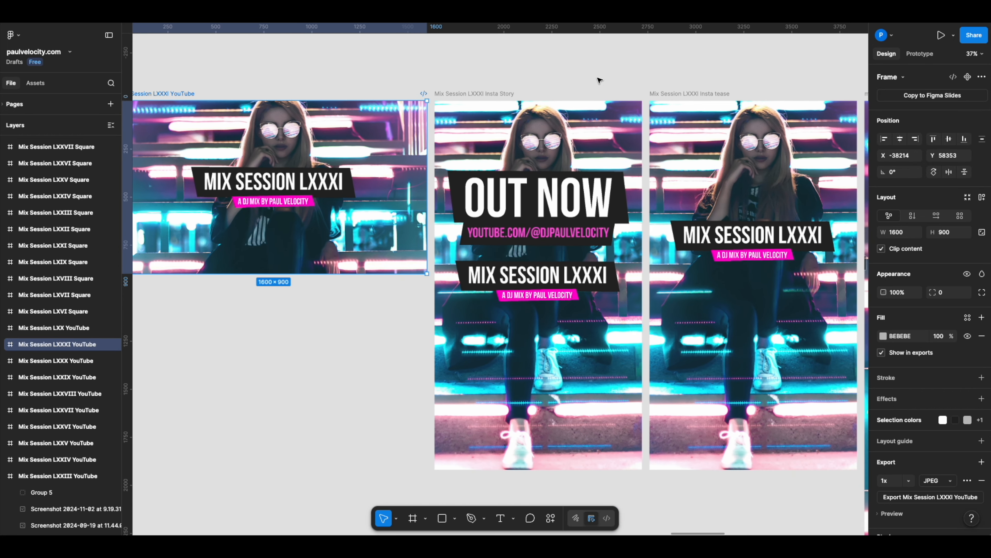
pyautogui.scroll(1, 600, 81)
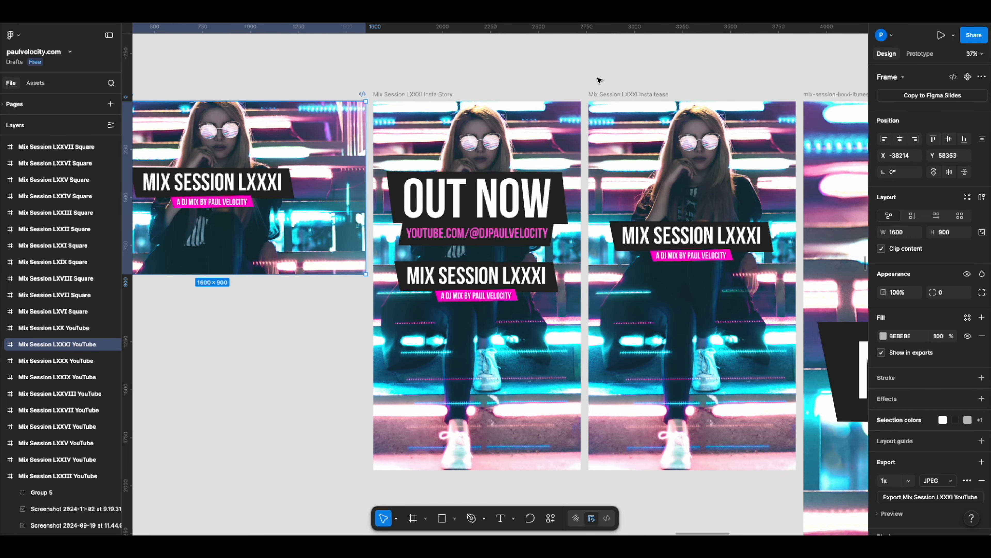
pyautogui.hscroll(3, 599, 80)
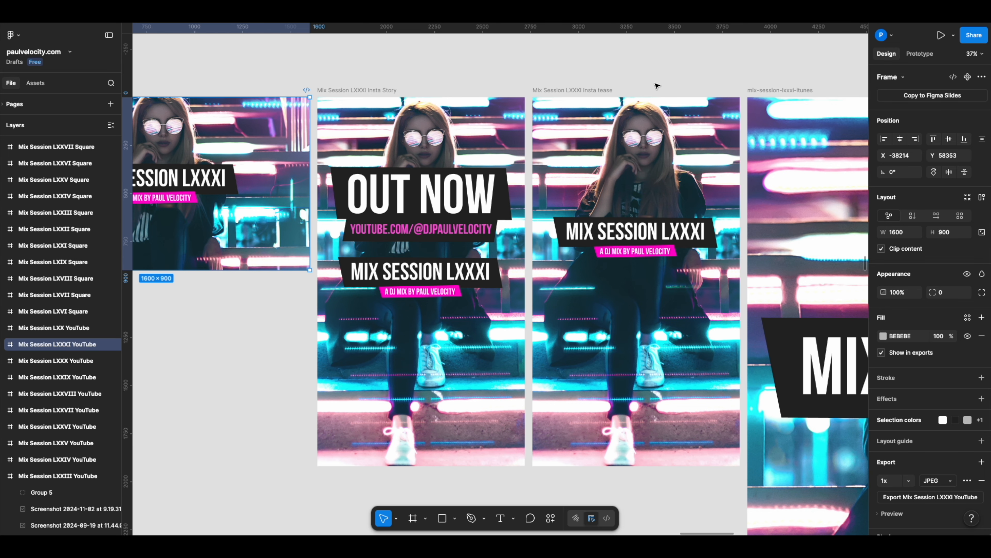
pyautogui.scroll(-10, 657, 86)
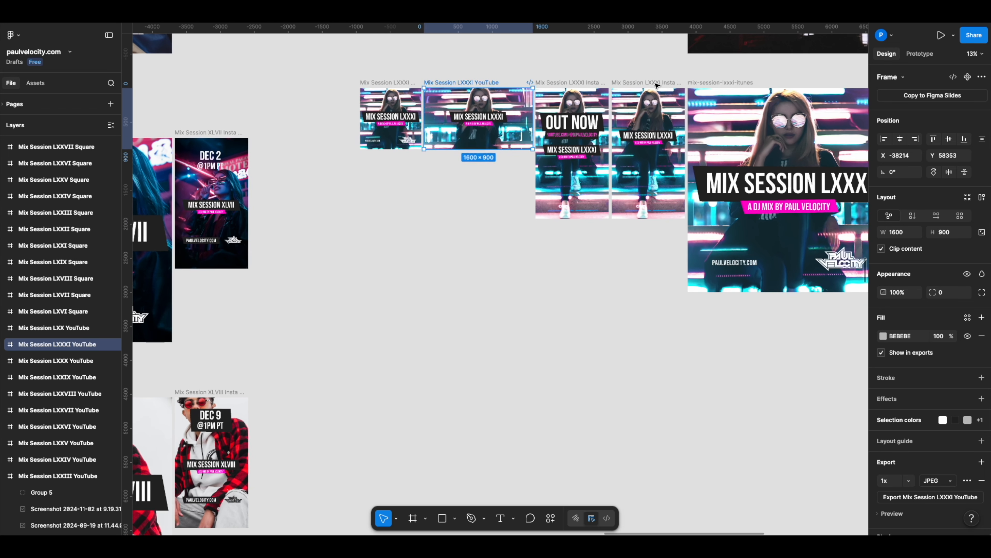
pyautogui.scroll(3, 656, 86)
pyautogui.hscroll(3, 657, 86)
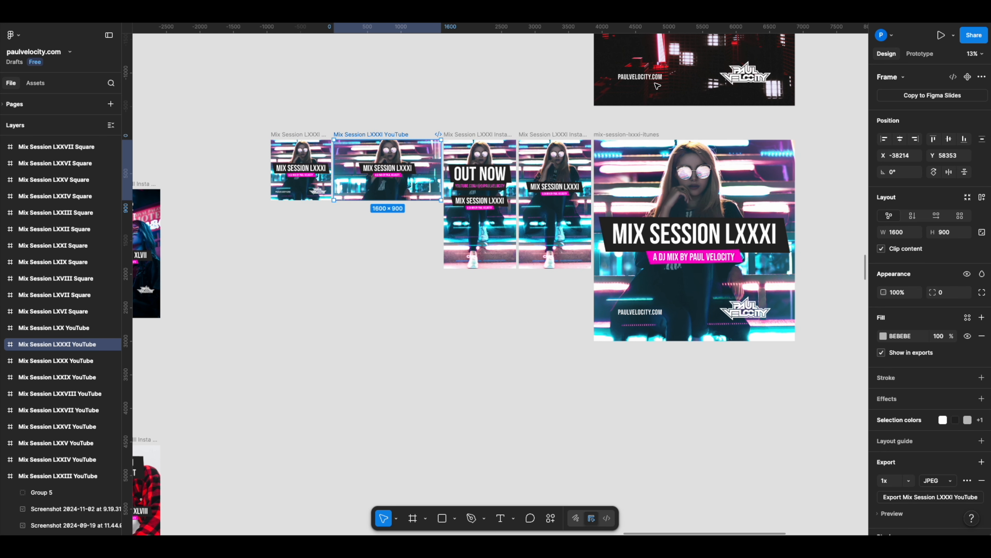
# - Select the Mix Session LXXXI frames, and check the Mix LXXXI folder in Finder, selecting Mix Session LXXXI Insta Story.jpg
pyautogui.click(304, 122)
pyautogui.moveTo(261, 130); pyautogui.dragTo(755, 377)
pyautogui.click(941, 514)
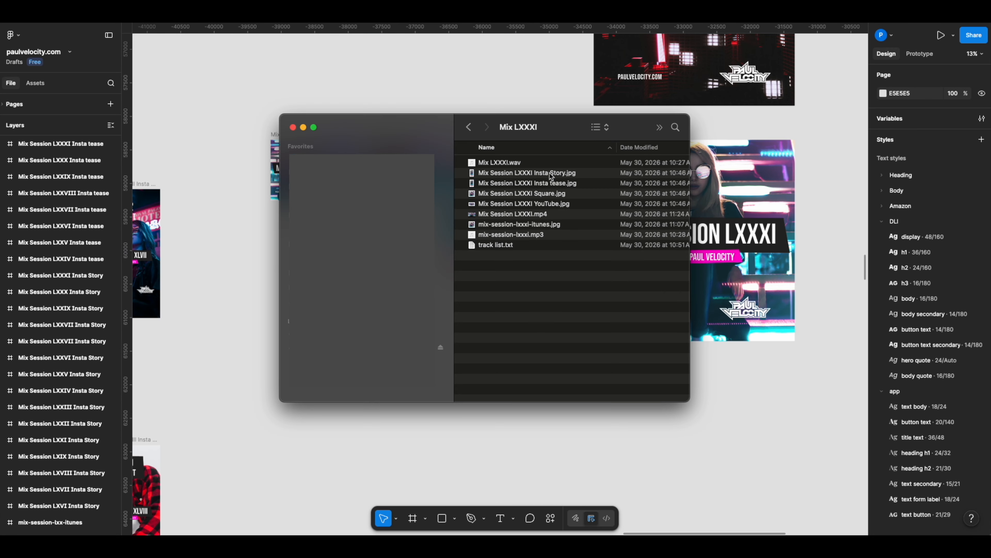
pyautogui.click(548, 173)
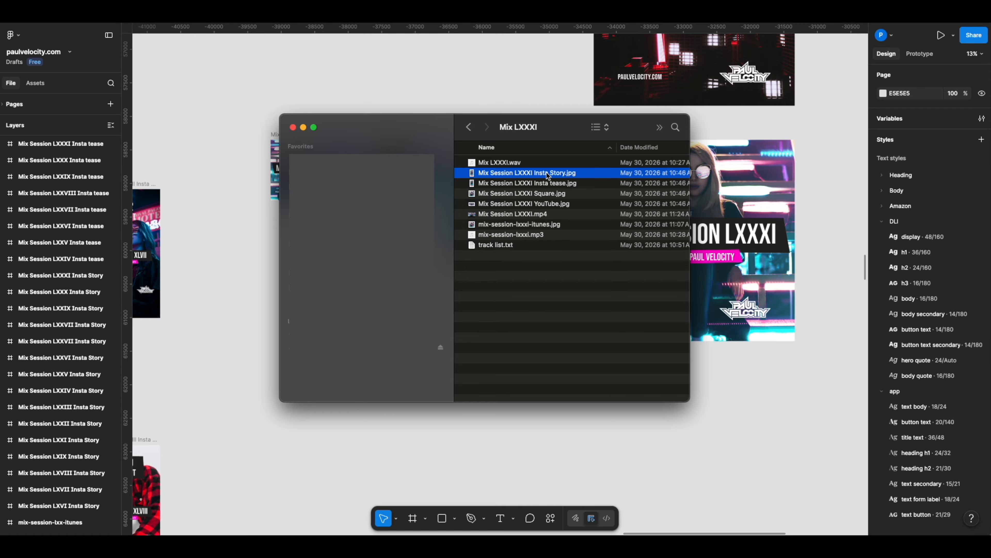
# - Select the Mix Session LXXXI Insta Story, Insta tease, Square and YouTube JPGs in the Mix LXXXI folder
pyautogui.keyDown('shift'); pyautogui.click(535, 204); pyautogui.keyUp('shift')
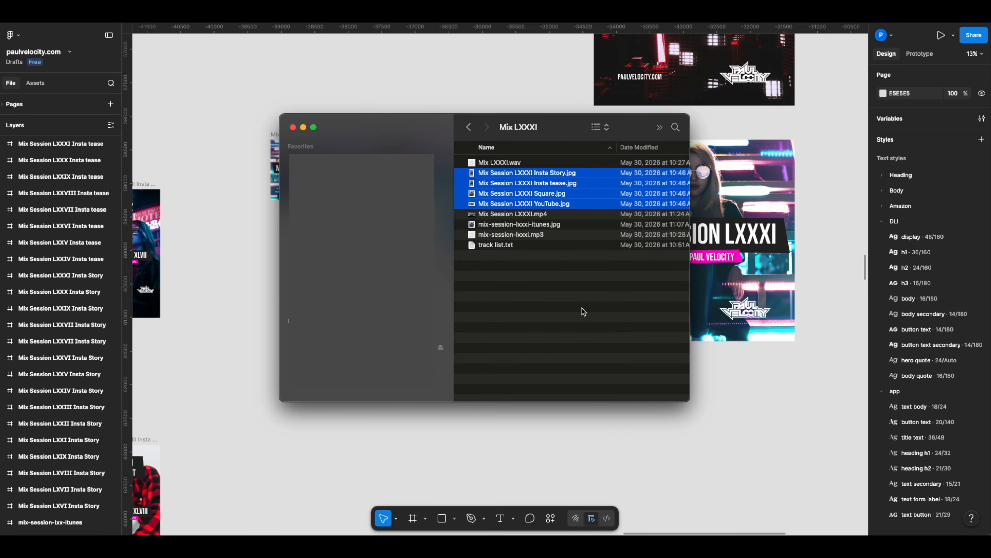
pyautogui.click(583, 312)
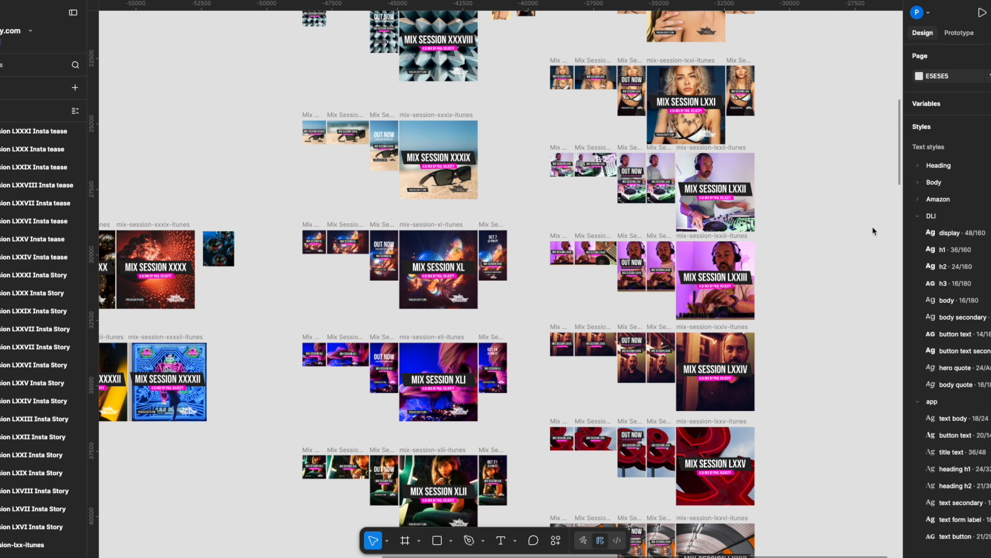
# - Examine the rows of earlier cover artwork on the Figma canvas, from Mix Session XXXIX to L and LXXI to LXXXII
pyautogui.scroll(-5, 872, 226)
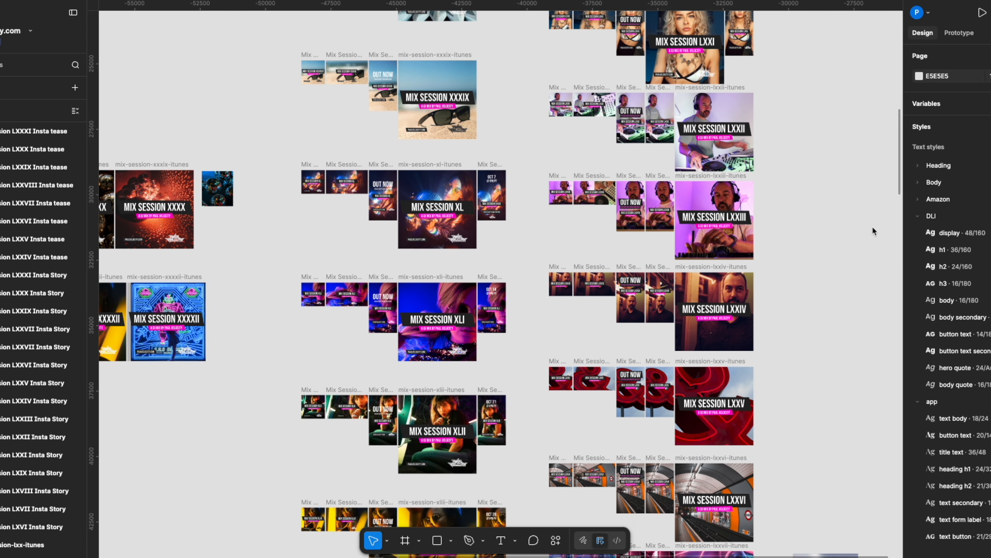
pyautogui.scroll(-5, 872, 229)
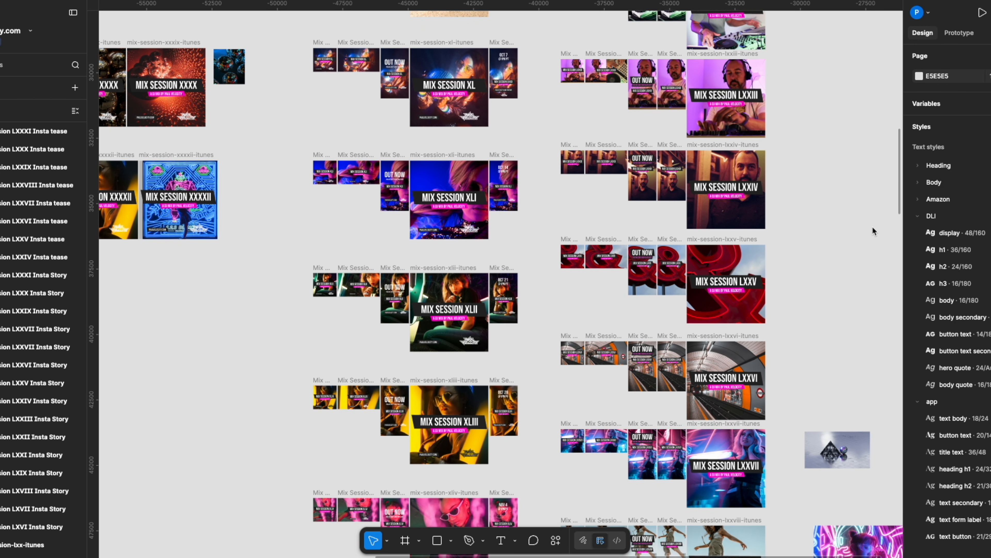
pyautogui.scroll(-7, 873, 230)
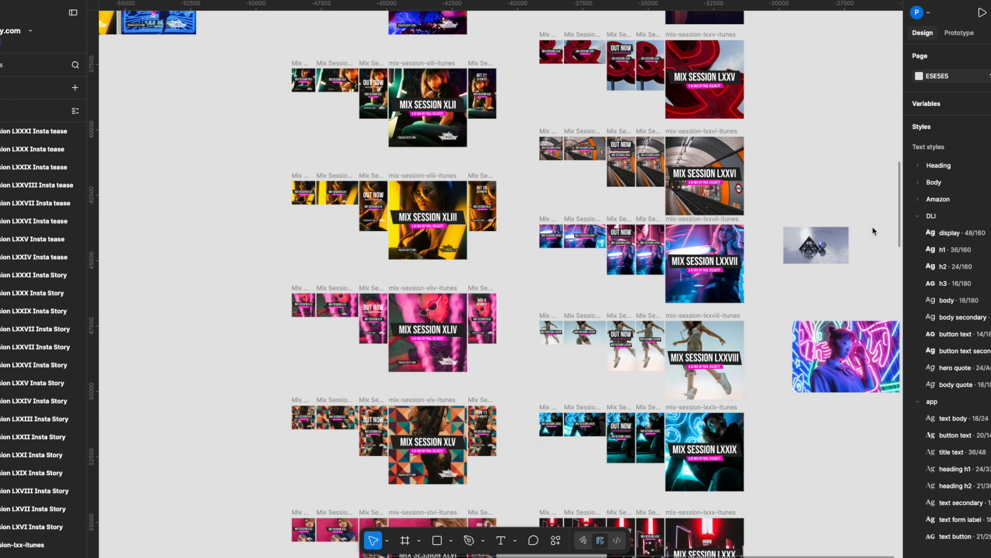
pyautogui.scroll(-7, 872, 228)
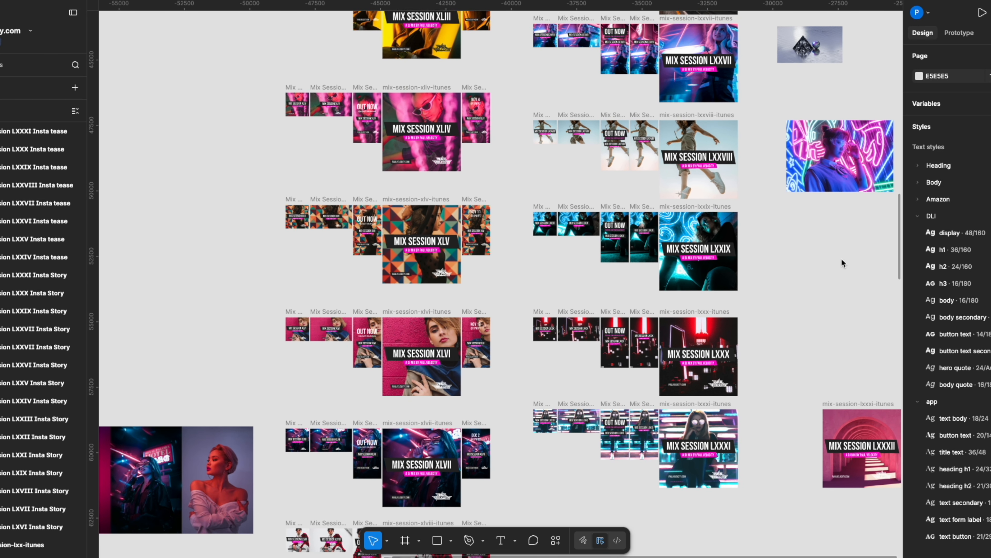
pyautogui.scroll(-10, 842, 262)
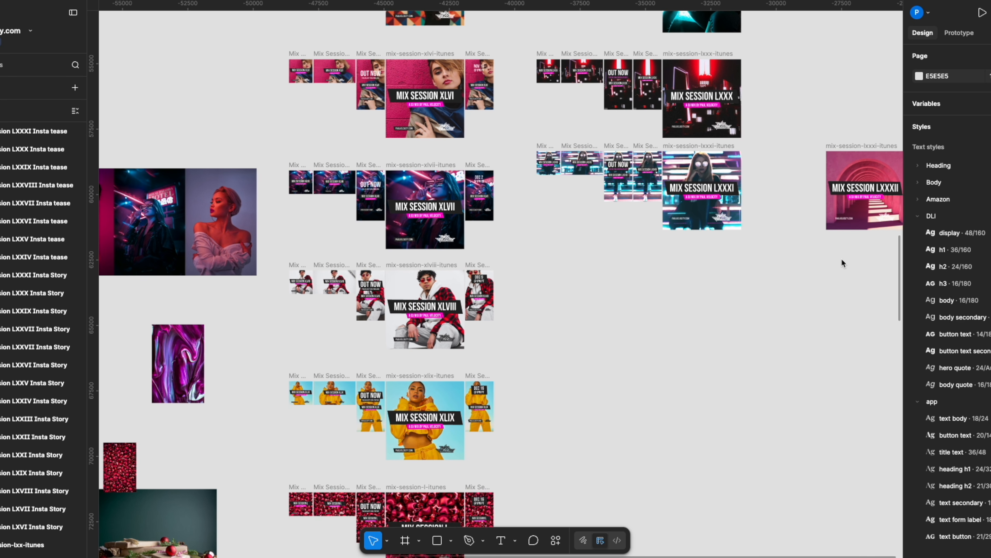
pyautogui.scroll(-9, 841, 258)
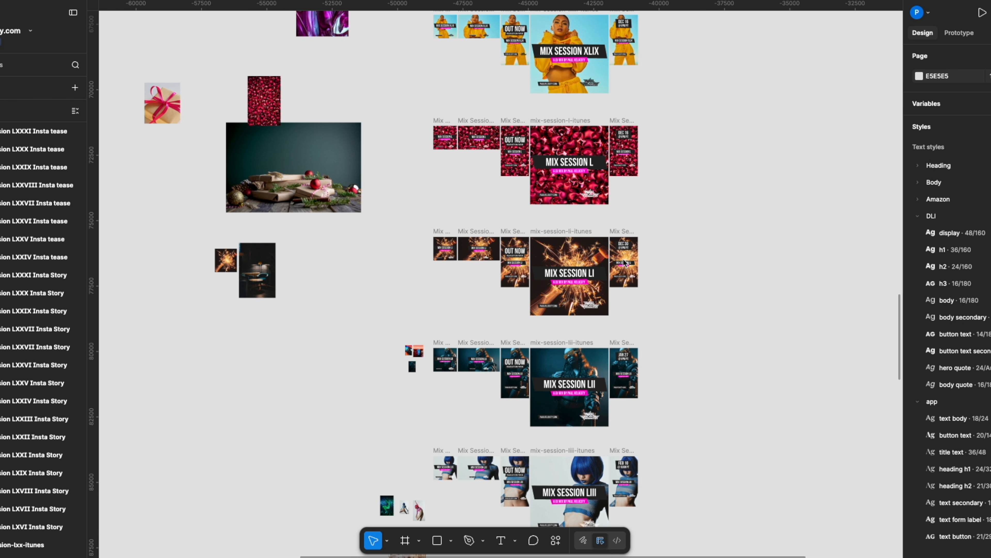
# - Examine the cover artwork rows and source photos for Mix Sessions LI to LXIII
pyautogui.scroll(5, 659, 269)
pyautogui.scroll(-7, 659, 270)
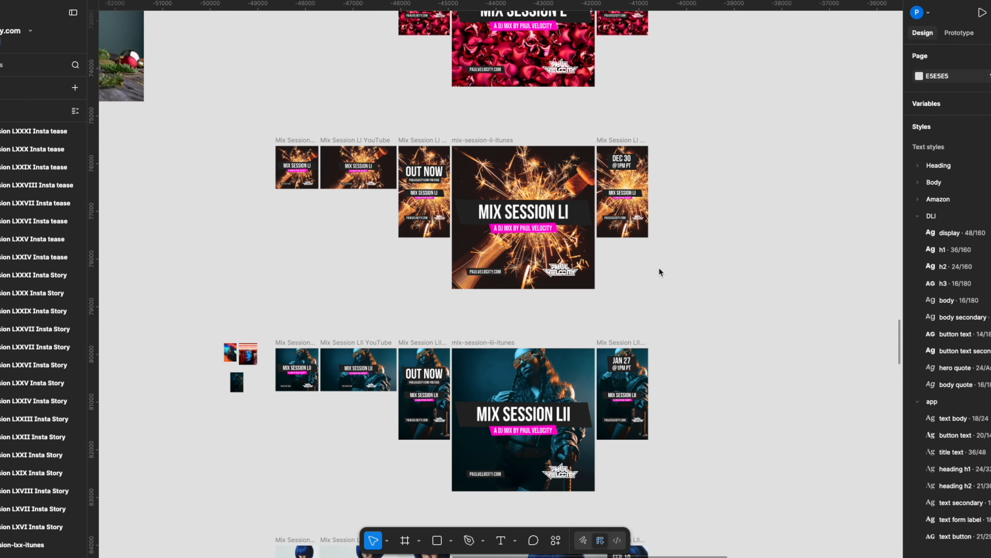
pyautogui.scroll(-14, 659, 270)
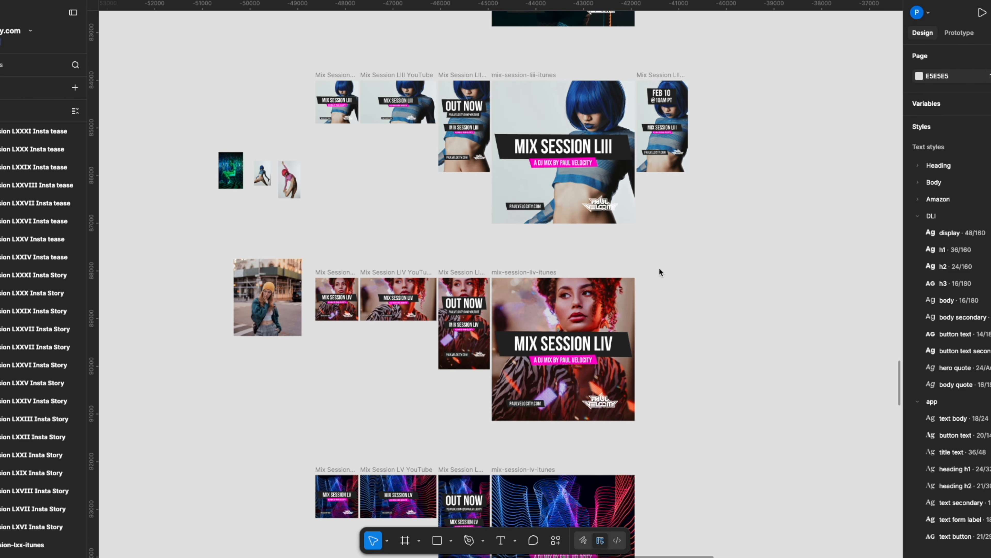
pyautogui.scroll(-14, 659, 269)
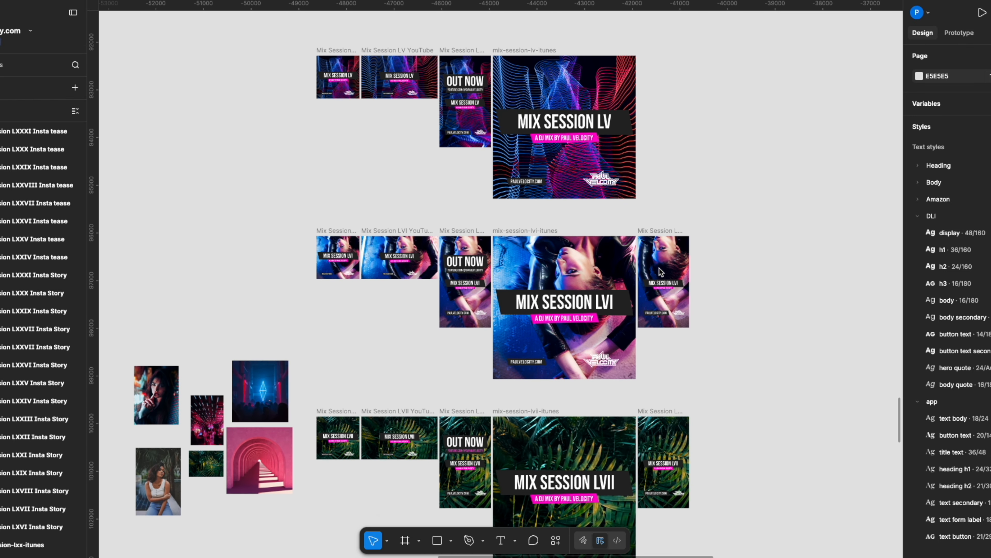
pyautogui.scroll(-10, 659, 269)
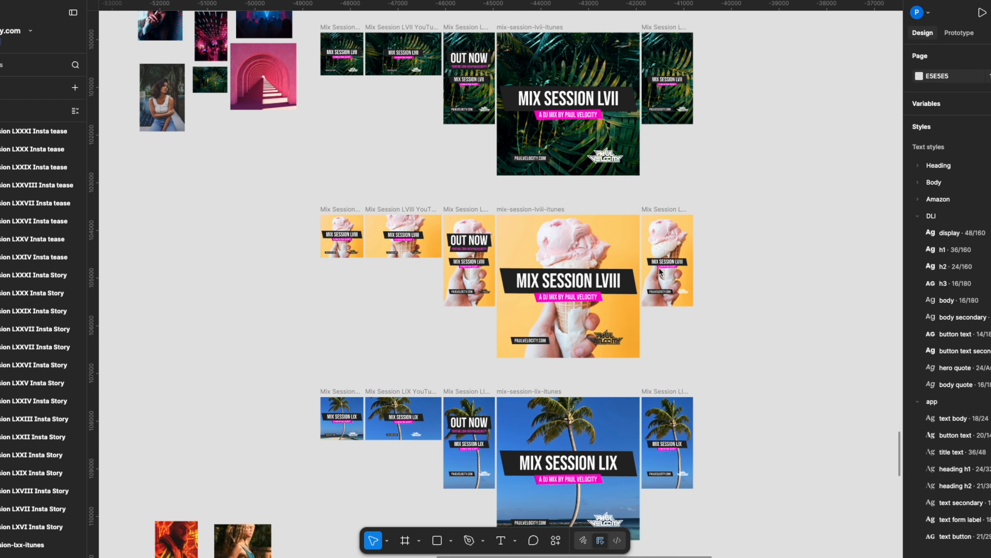
pyautogui.scroll(-11, 659, 271)
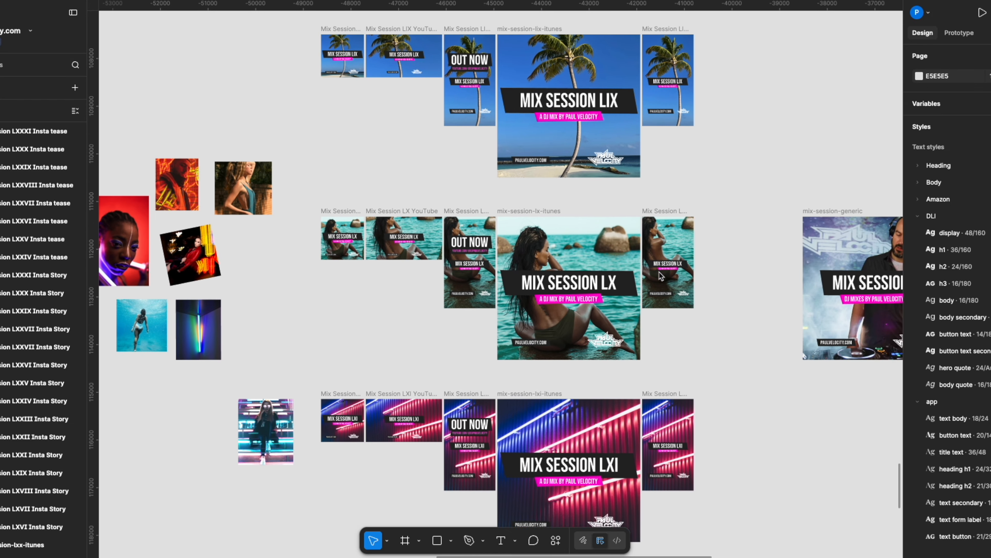
pyautogui.scroll(-2, 659, 272)
pyautogui.scroll(-10, 659, 274)
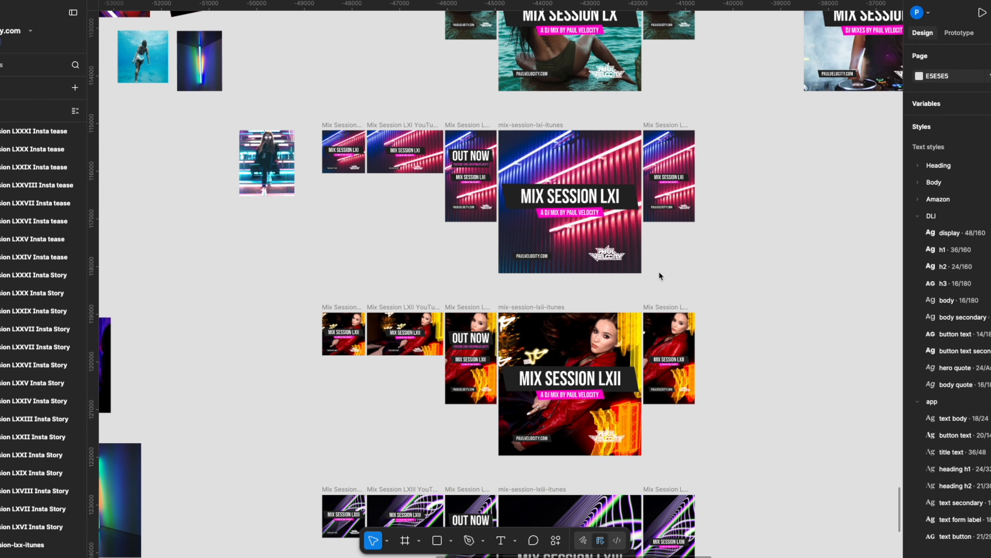
pyautogui.scroll(-3, 659, 275)
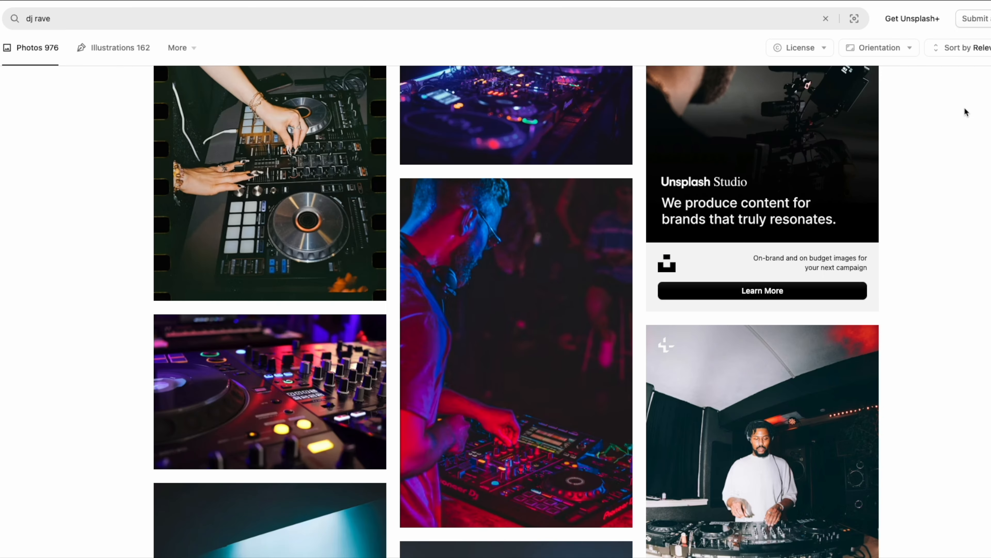
# - Browse the "dj rave" photo results on Unsplash for cover images
pyautogui.scroll(-6, 965, 111)
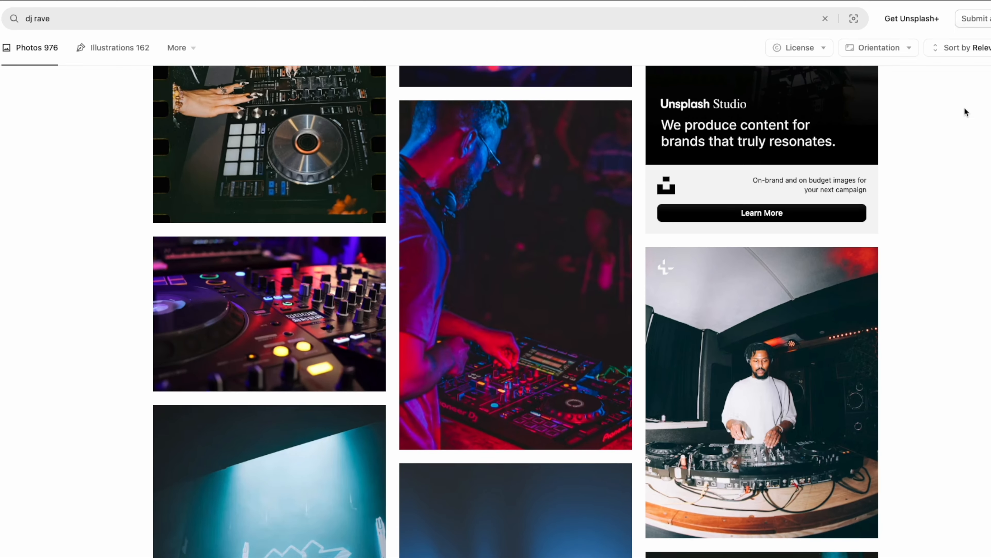
pyautogui.scroll(-10, 964, 107)
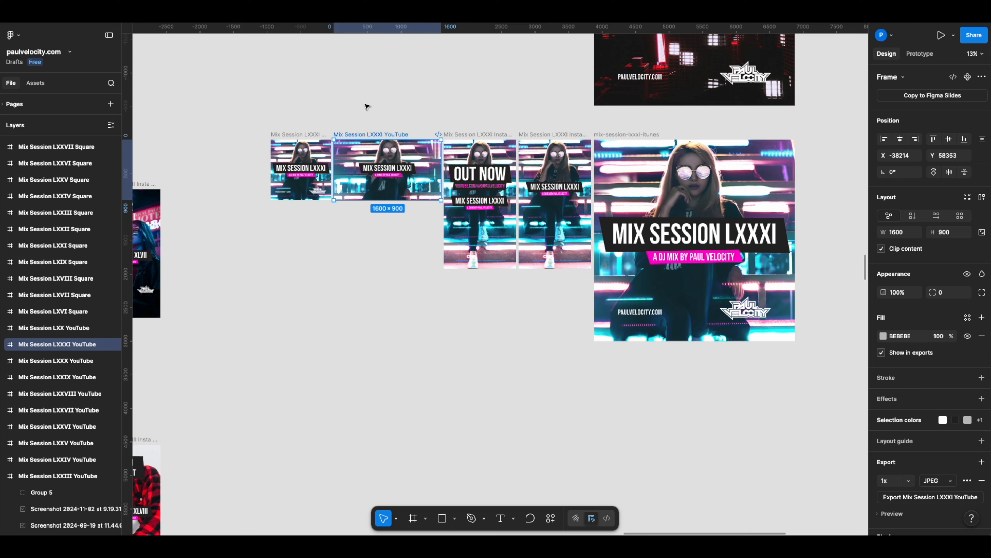
# - Return to Figma and select the whole row of Mix Session LXXXI frames
pyautogui.click(305, 122)
pyautogui.moveTo(263, 132); pyautogui.dragTo(814, 376)
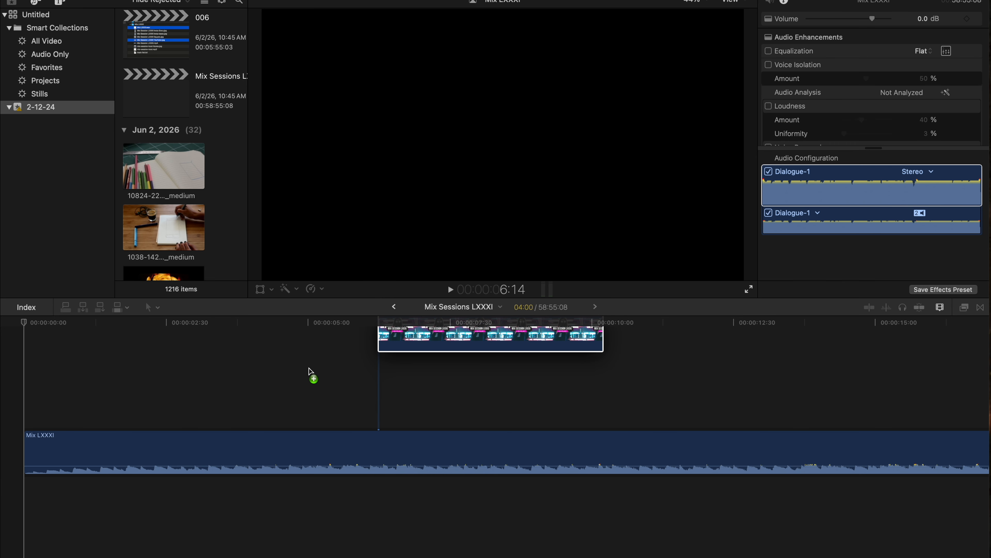
# - In Final Cut Pro, place the Mix Session LXXXI YouTube image above the Mix LXXXI audio at the timeline's start and extend it to about 12 seconds
pyautogui.moveTo(310, 371); pyautogui.dragTo(293, 369)
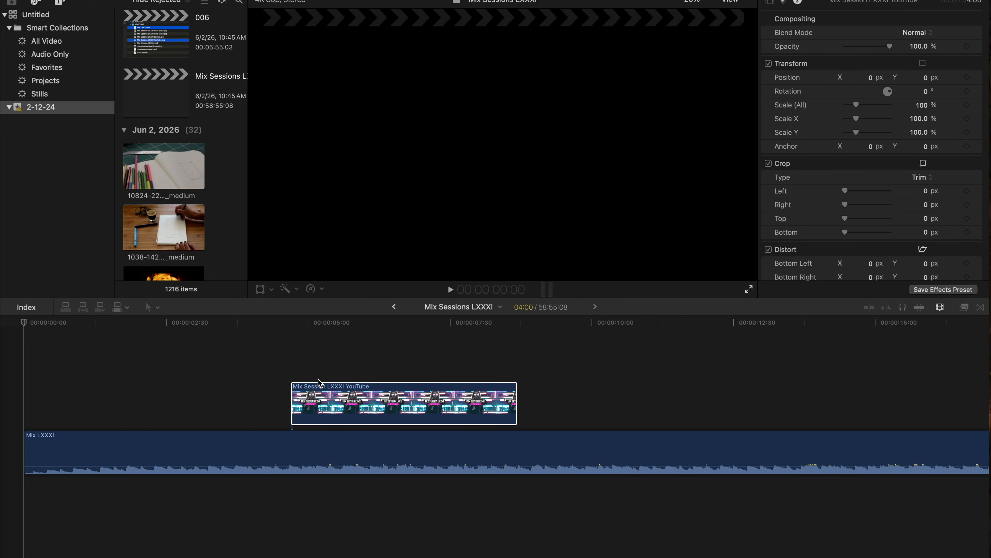
pyautogui.moveTo(411, 406); pyautogui.dragTo(173, 404)
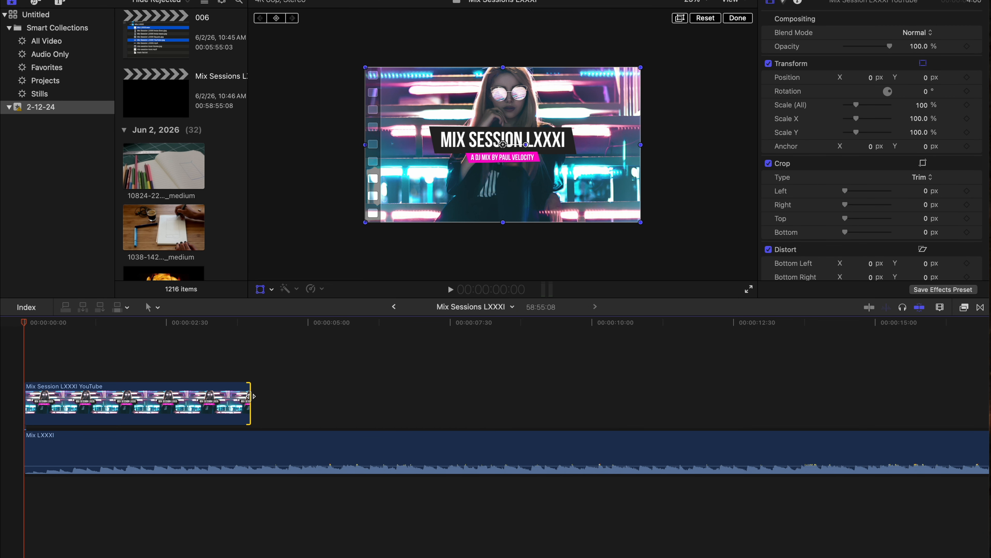
pyautogui.moveTo(254, 400); pyautogui.dragTo(719, 402)
pyautogui.click(647, 351)
pyautogui.press('super+minus')
pyautogui.press('super+minus')
pyautogui.press('super+minus')
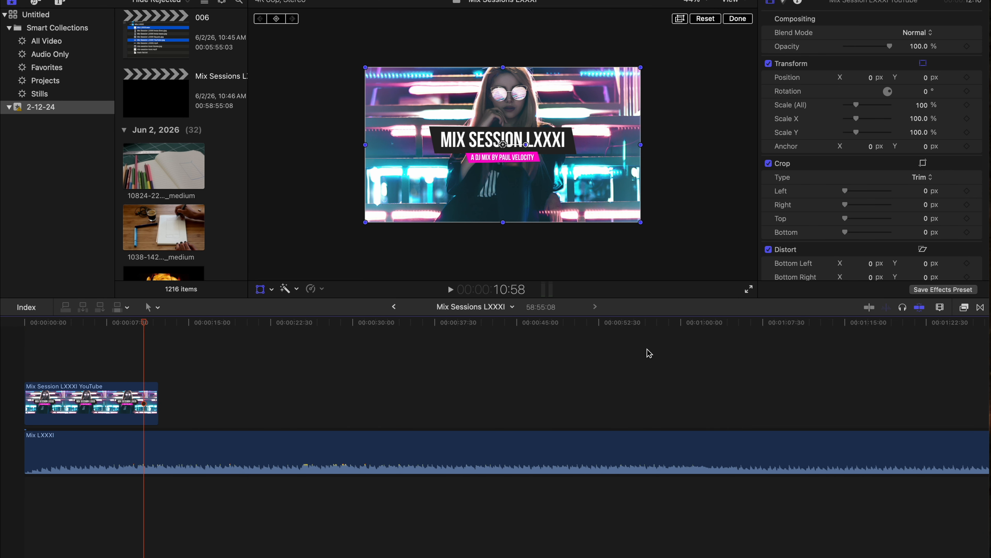